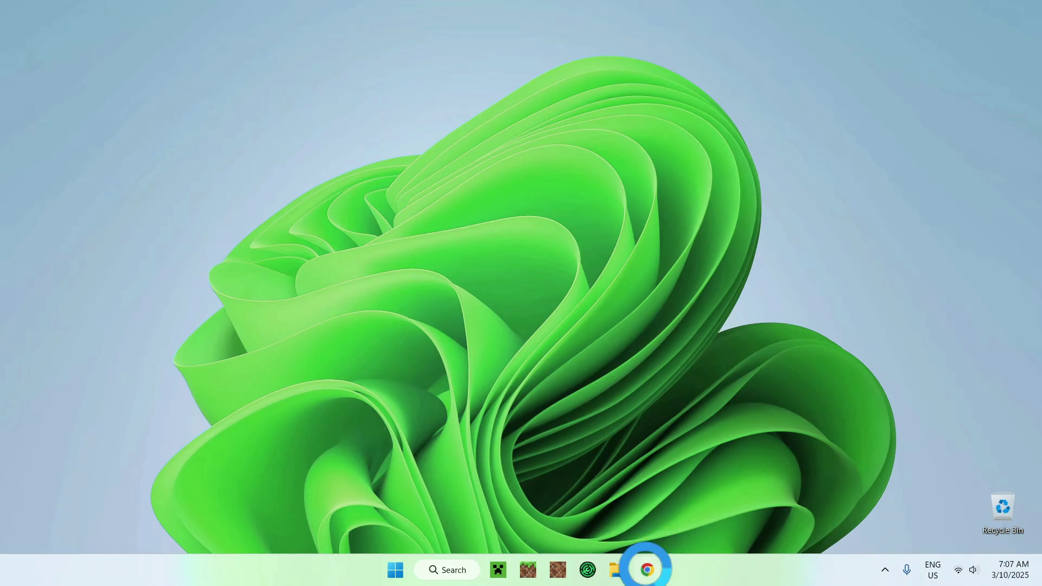
# - Open Chrome and search Google for Modrinth
pyautogui.click(646, 569)
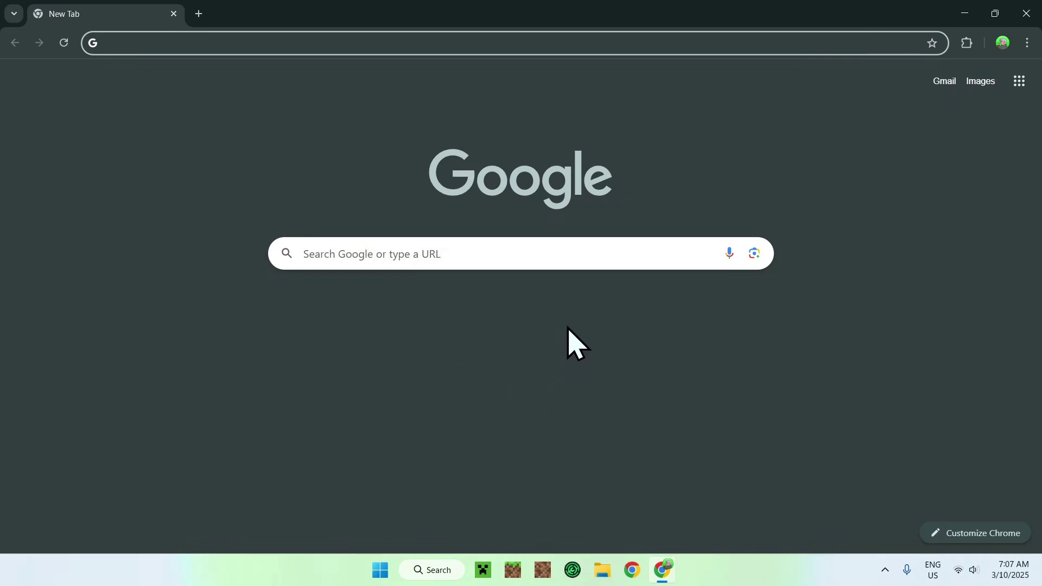
pyautogui.click(496, 255)
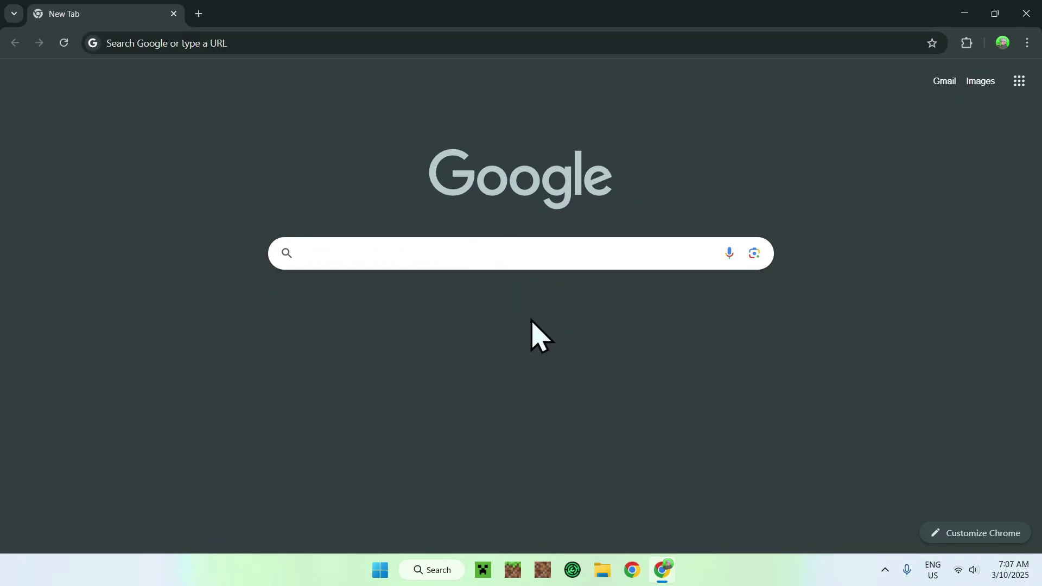
pyautogui.write('Mod')
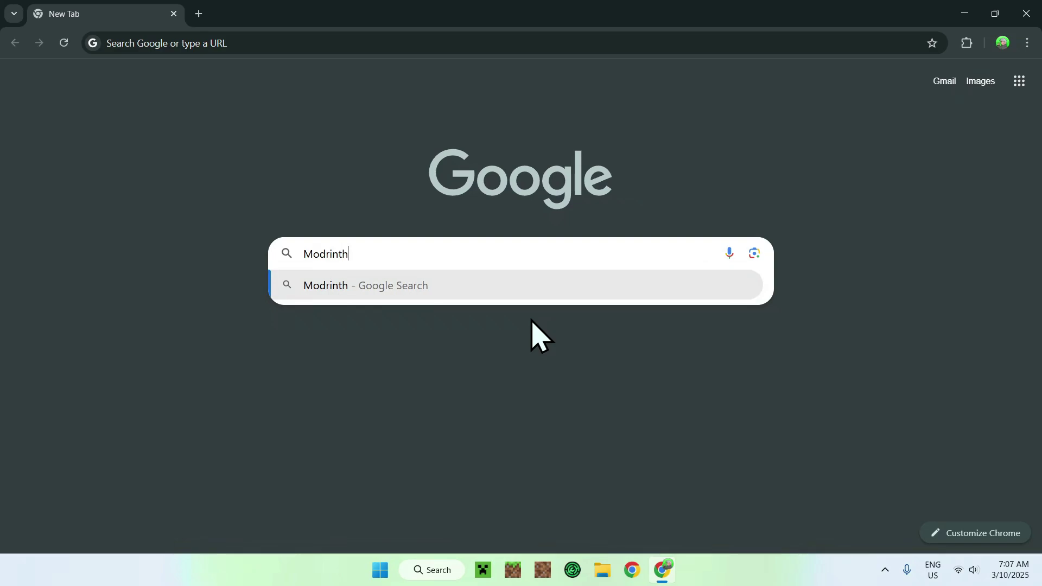
pyautogui.write('rinth')
pyautogui.press('Return')
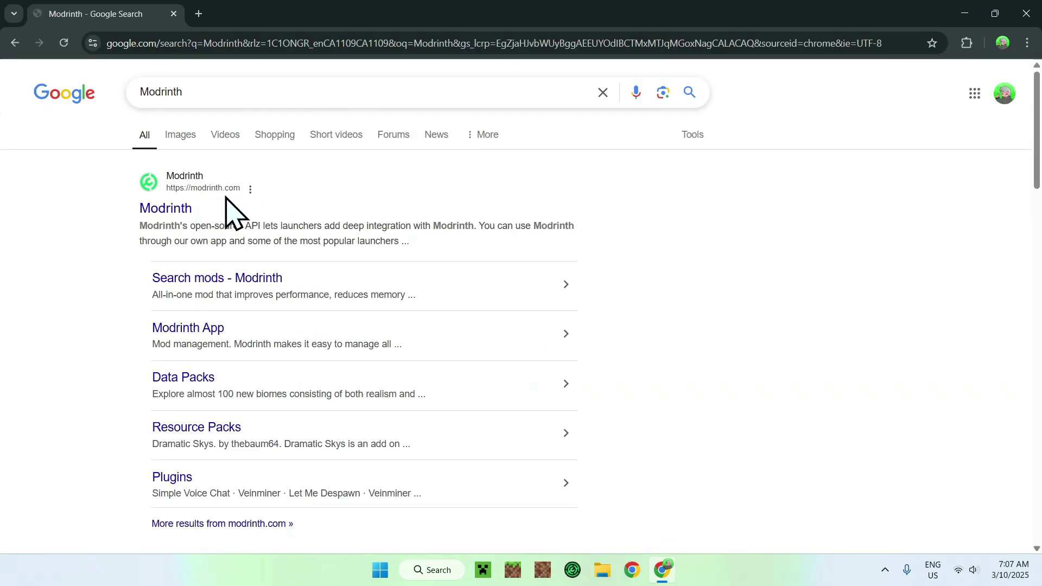
# - View the Modrinth App download page on the Modrinth website, and close the browser
pyautogui.click(159, 209)
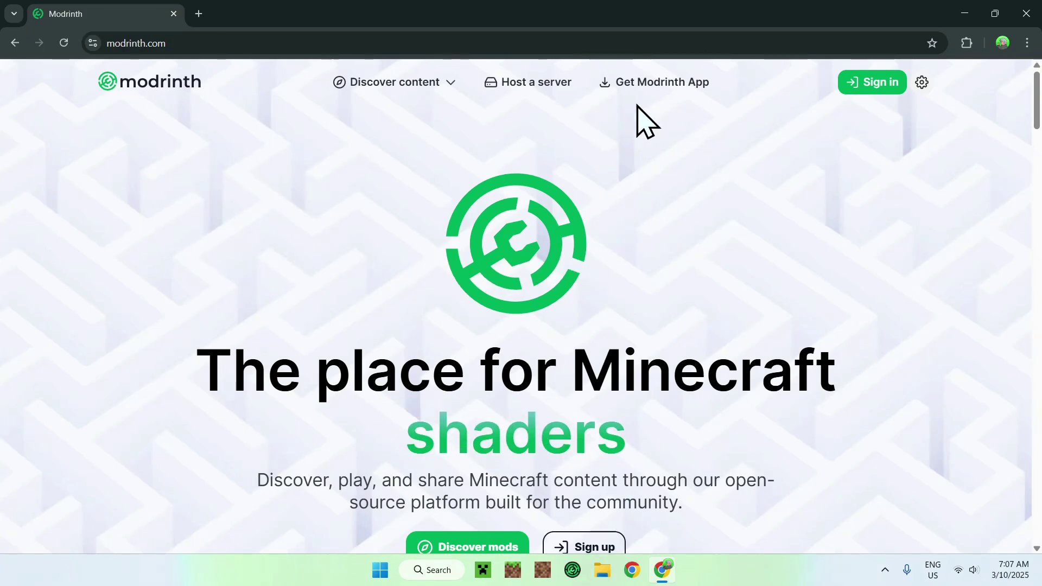
pyautogui.click(649, 88)
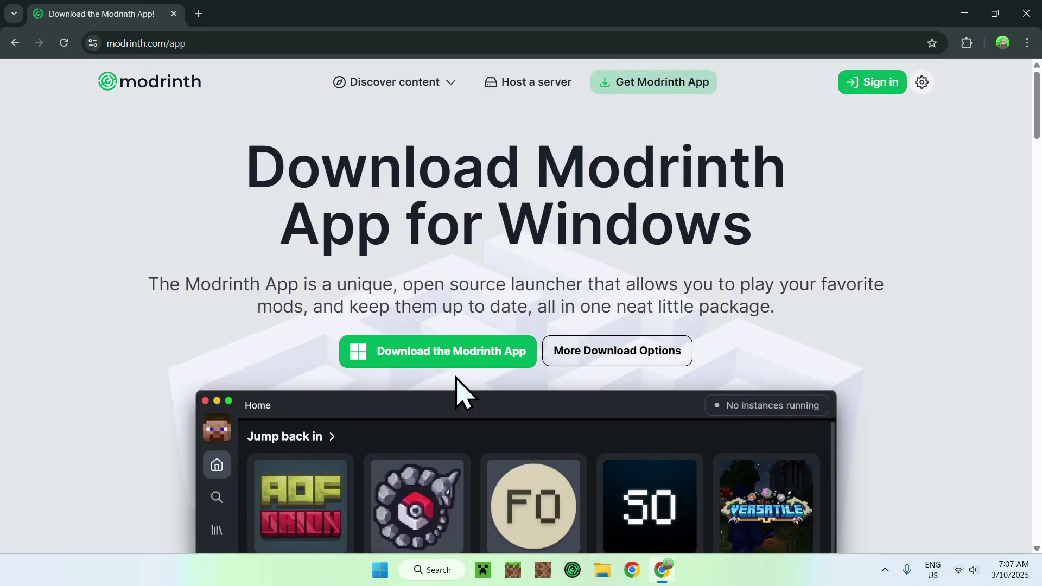
pyautogui.click(1028, 14)
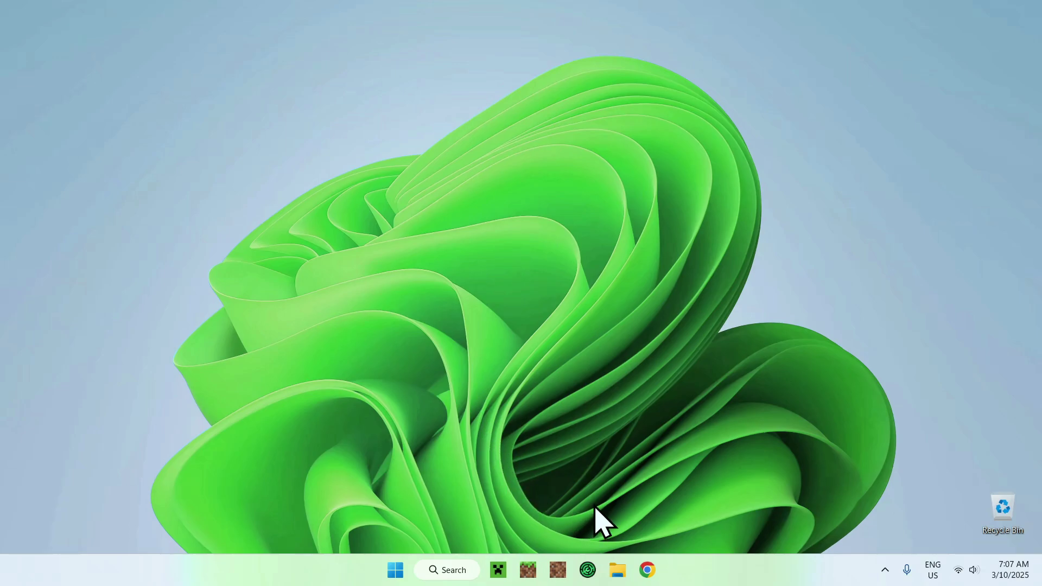
# - Switch to the Modrinth App and browse the data packs in its discoverable content
pyautogui.click(588, 571)
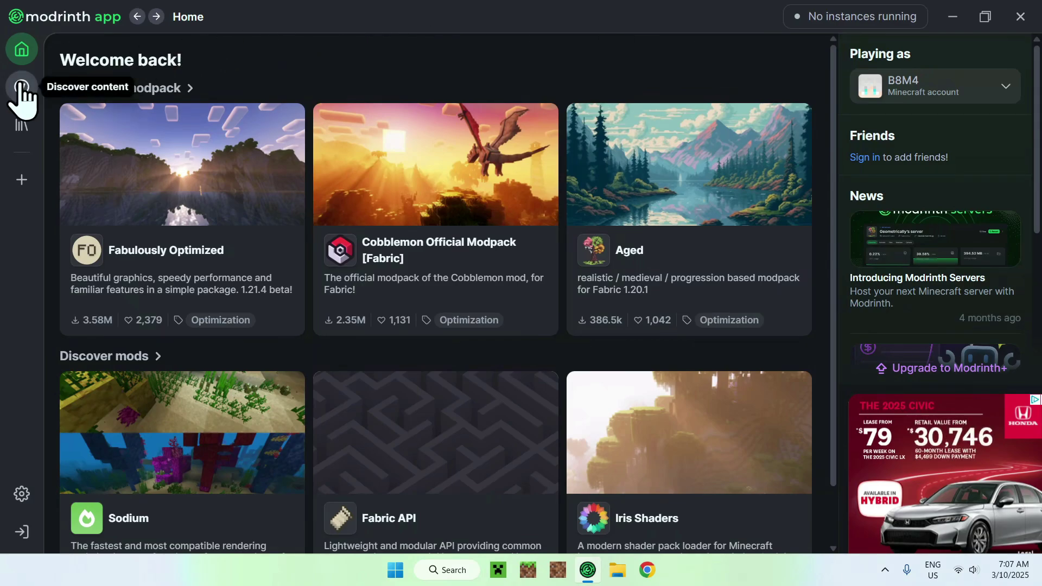
pyautogui.click(21, 87)
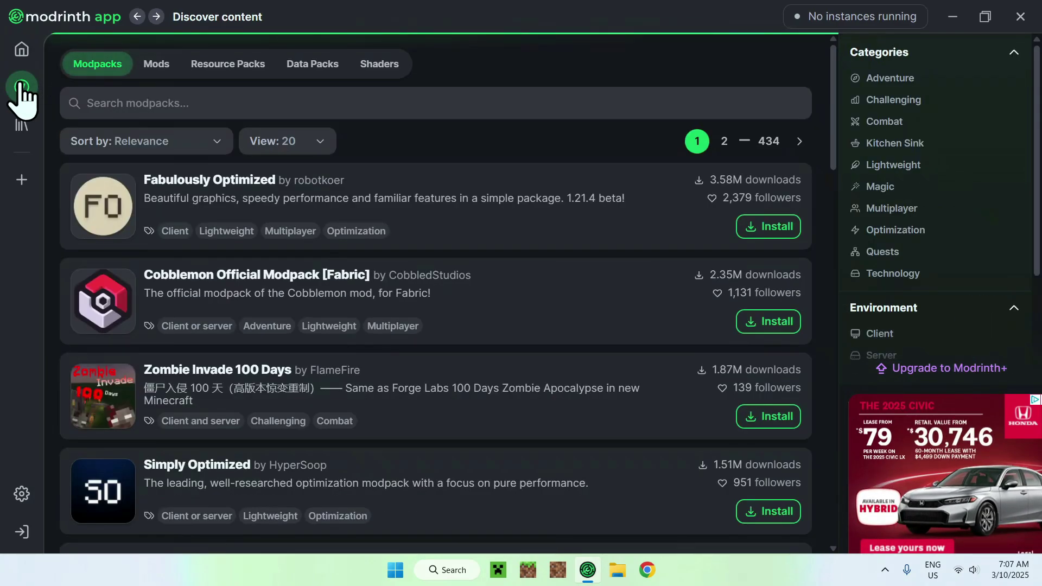
pyautogui.click(311, 74)
pyautogui.scroll(-10, 400, 144)
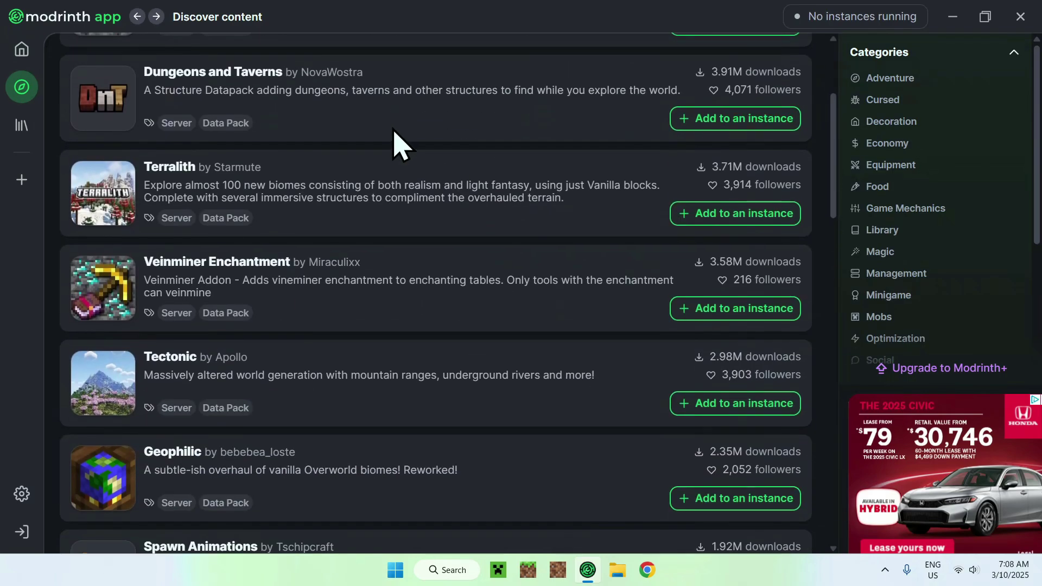
pyautogui.scroll(10, 394, 144)
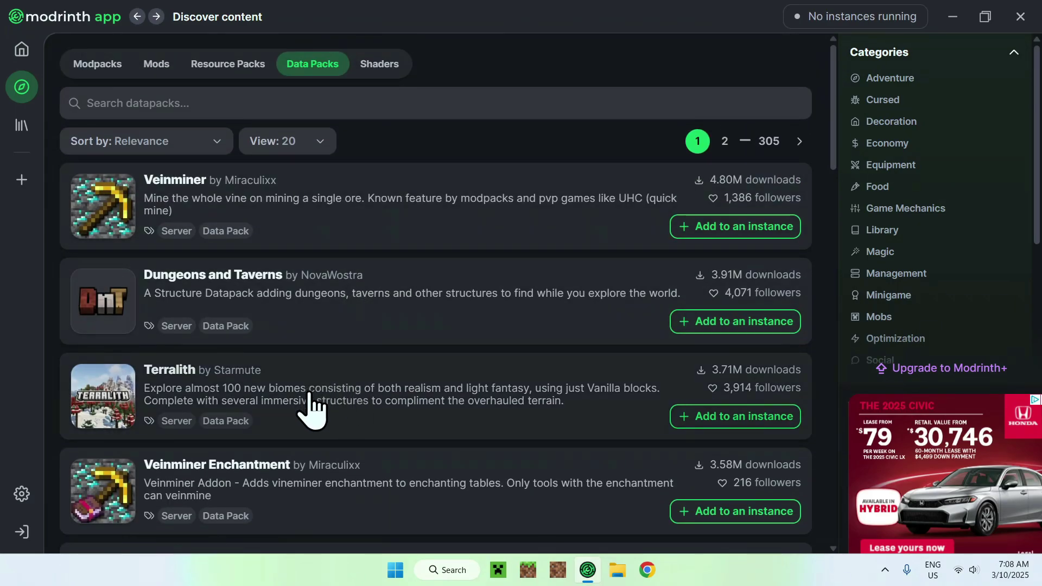
# - Open the Terralith data pack's version list and filter it to the Data Pack platform
pyautogui.click(341, 383)
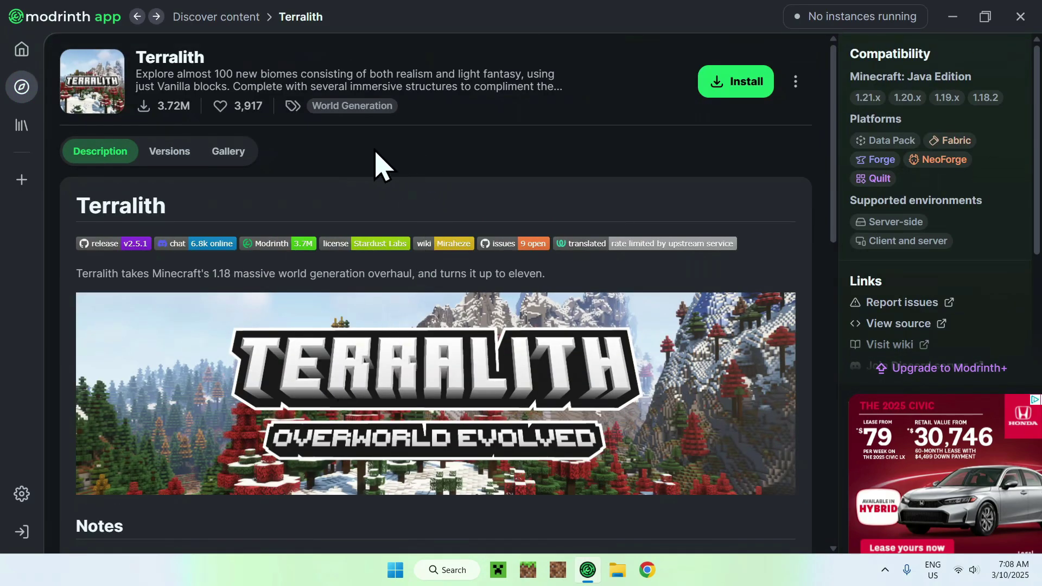
pyautogui.click(168, 152)
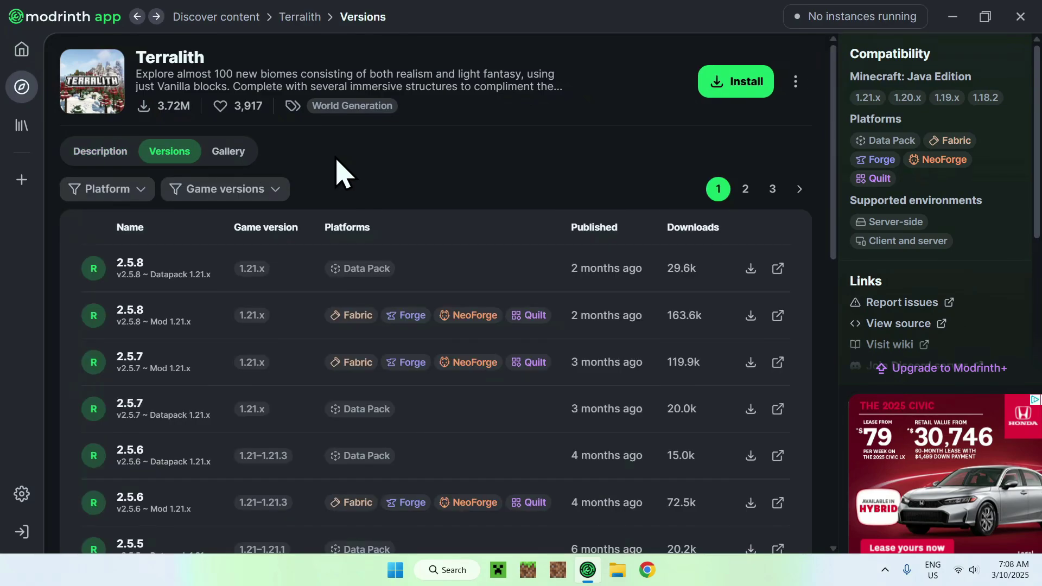
pyautogui.click(127, 191)
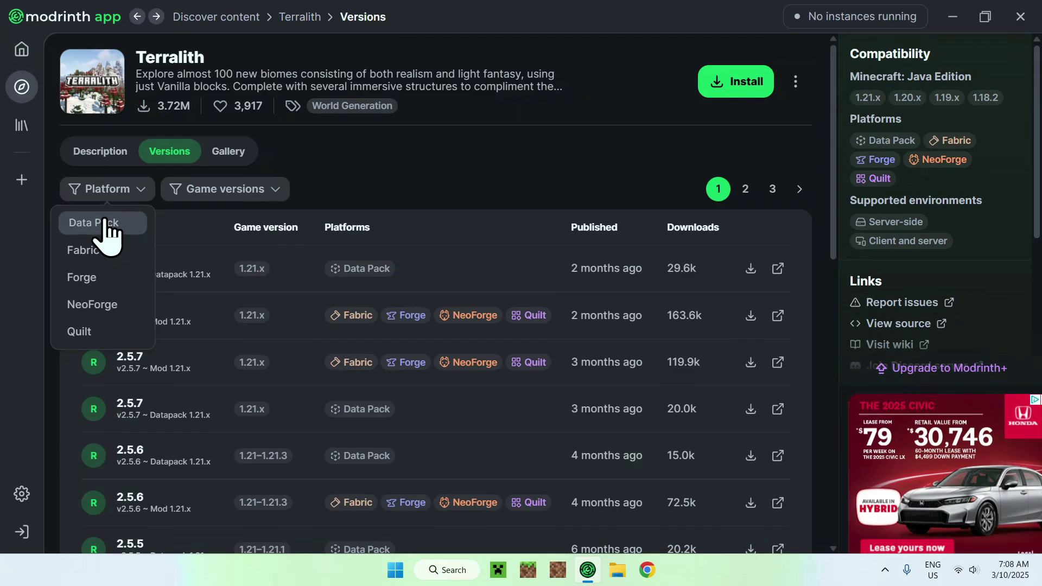
pyautogui.click(103, 223)
pyautogui.click(357, 183)
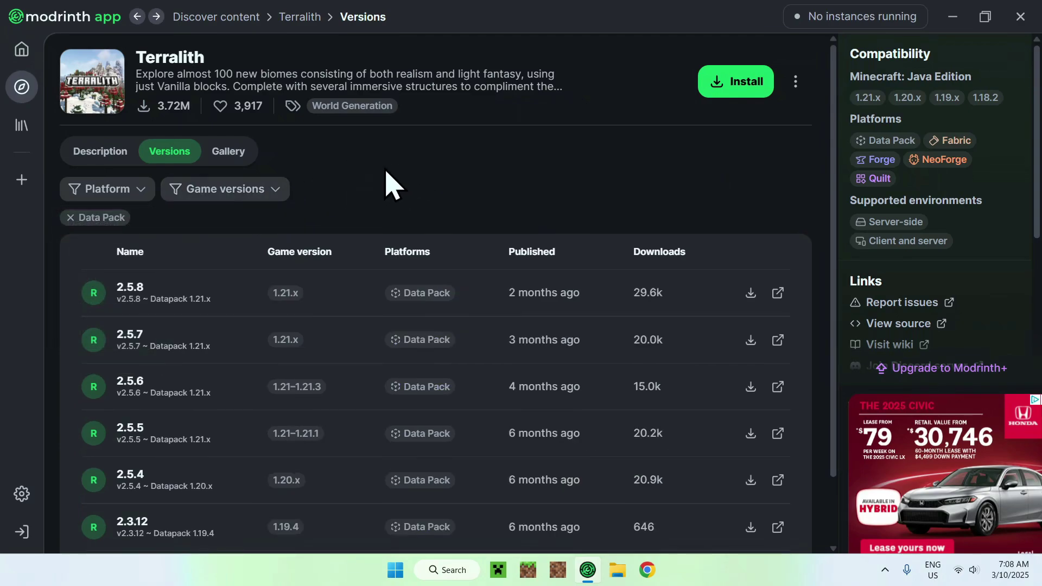
# - Install the Terralith v2.5.8 Datapack 1.21.x release into a new instance called "Name"
pyautogui.scroll(-3, 390, 184)
pyautogui.scroll(3, 390, 184)
pyautogui.click(751, 294)
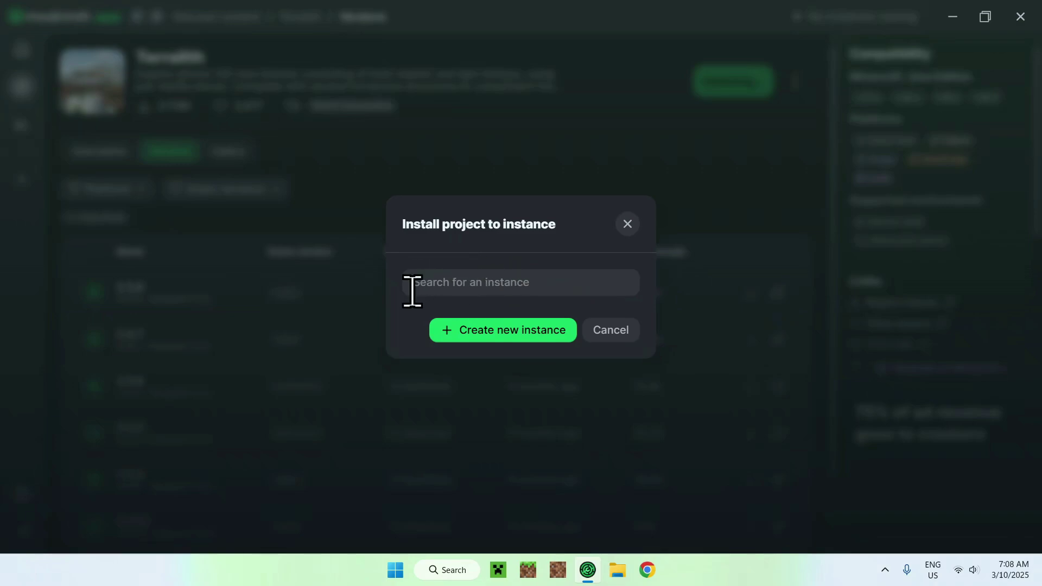
pyautogui.click(465, 336)
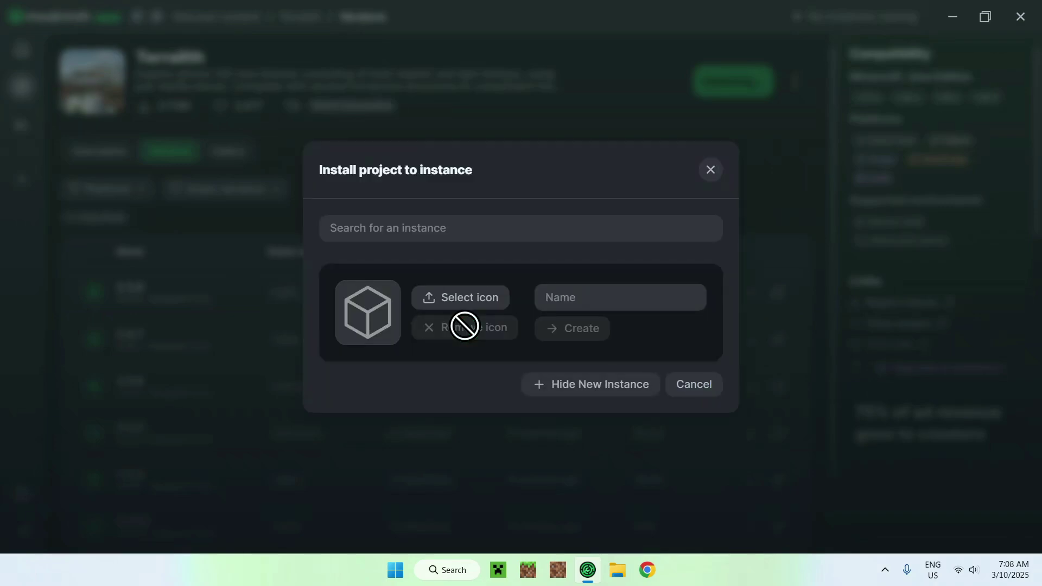
pyautogui.click(562, 298)
pyautogui.write('Name')
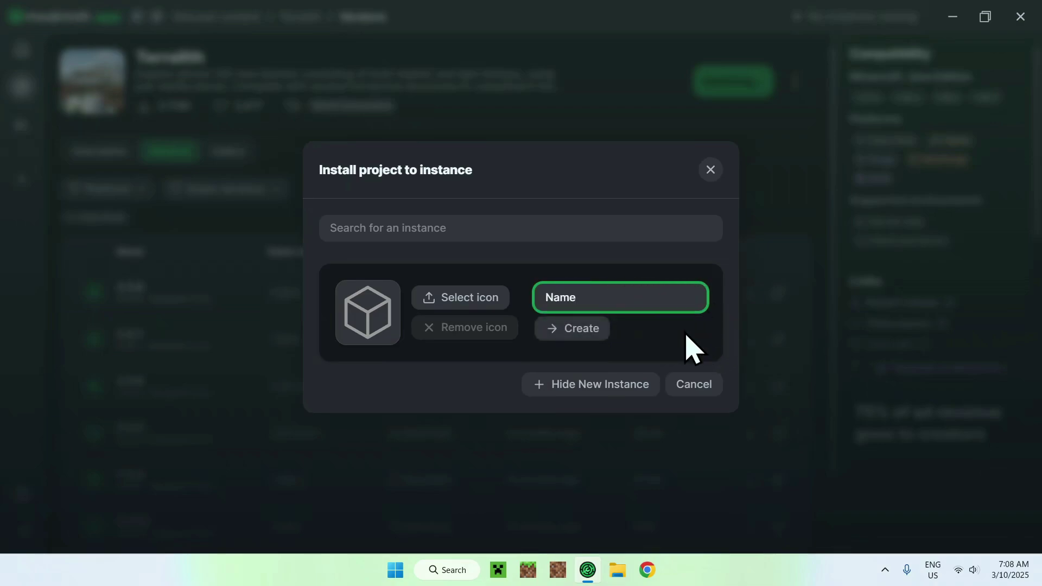
pyautogui.click(558, 336)
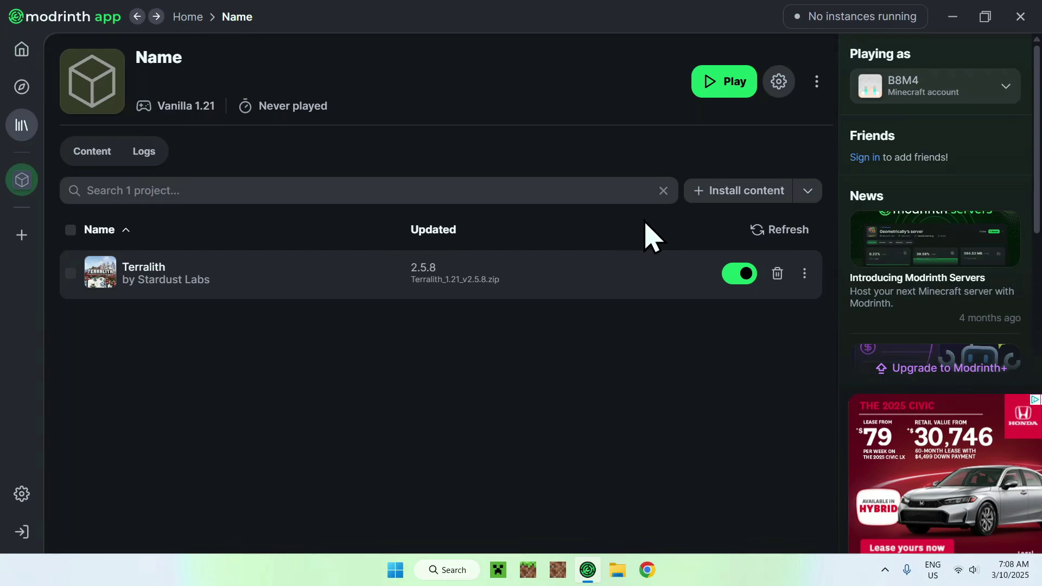
# - Launch the new instance, maximize the Minecraft 1.21 window and continue past the accessibility welcome screen
pyautogui.click(718, 90)
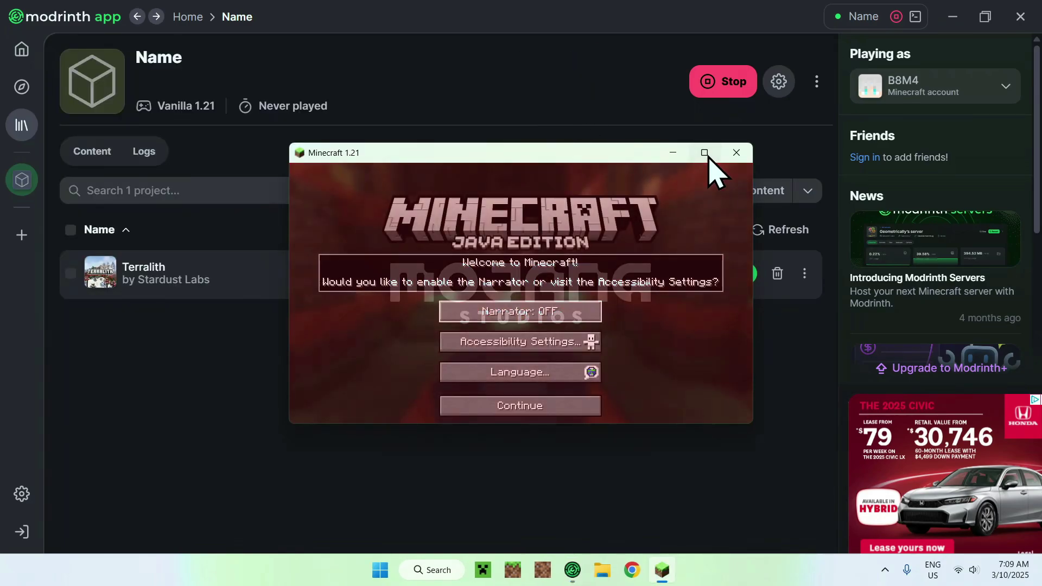
pyautogui.click(706, 154)
pyautogui.click(425, 522)
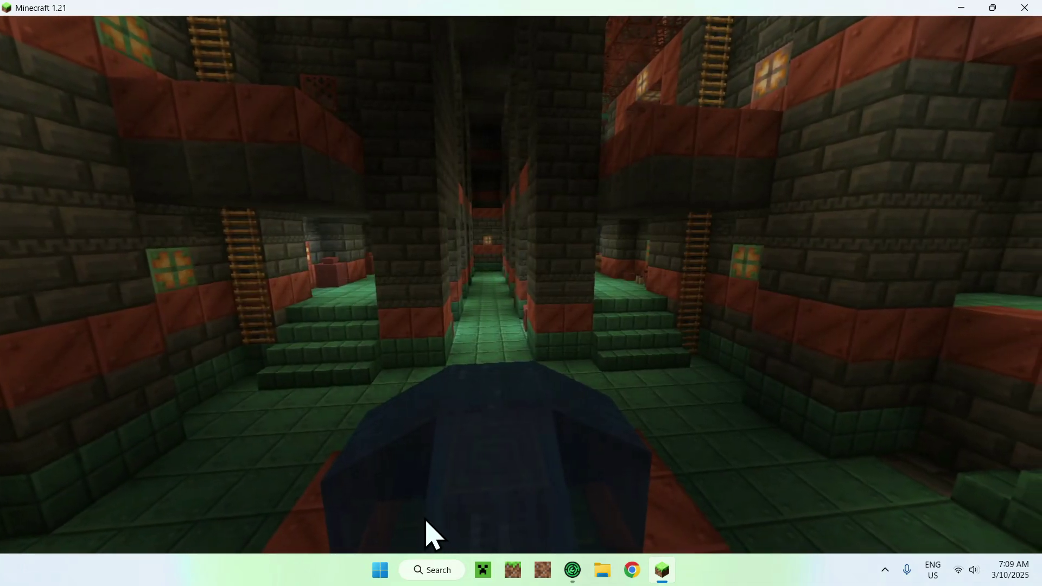
# - Check the video settings in the game options, turn the Music volume all the way down and return to the title screen
pyautogui.click(429, 461)
pyautogui.click(369, 285)
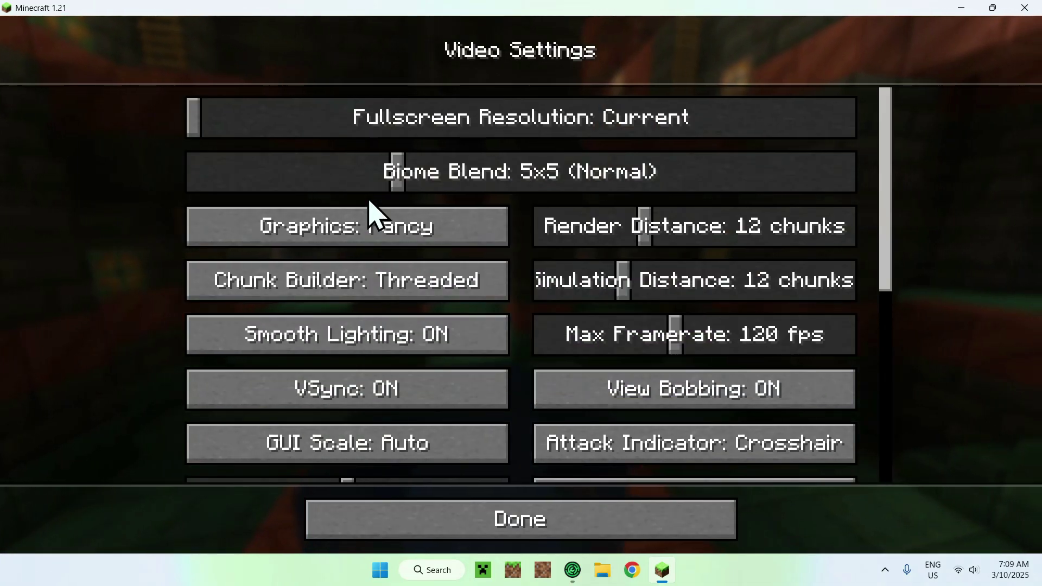
pyautogui.click(582, 510)
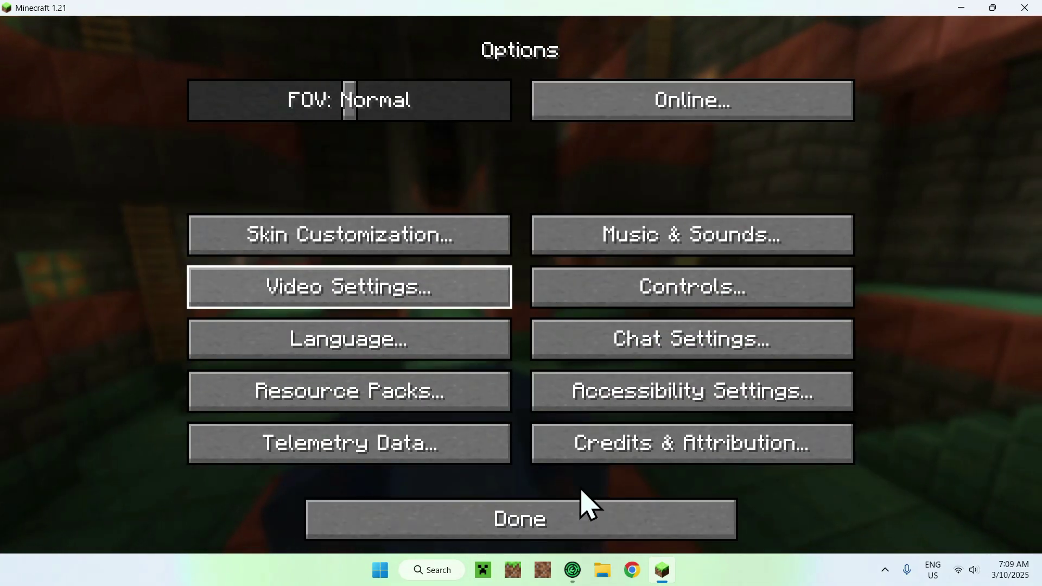
pyautogui.click(660, 238)
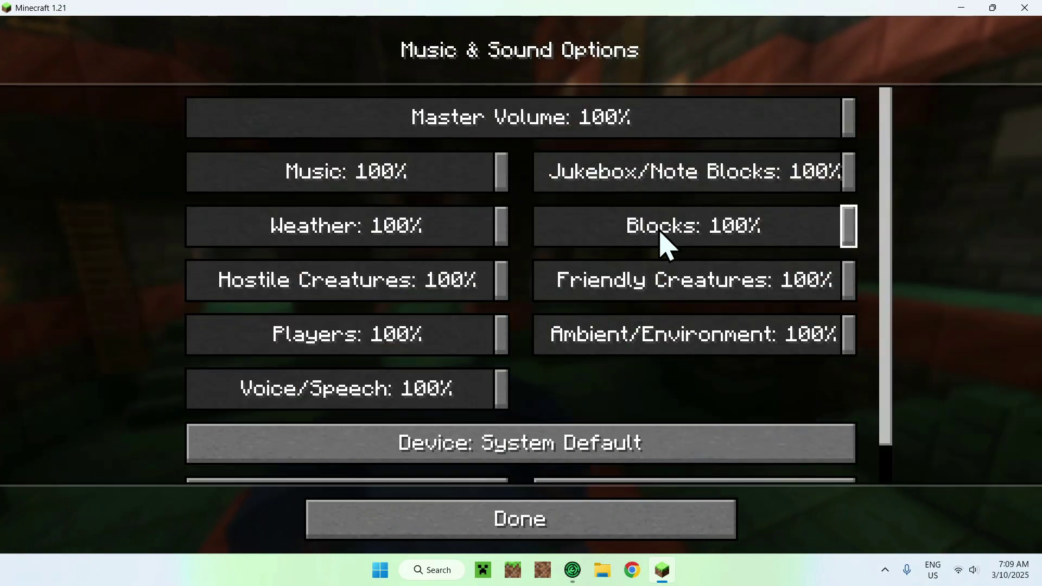
pyautogui.moveTo(412, 172); pyautogui.dragTo(51, 232)
pyautogui.click(415, 529)
pyautogui.click(415, 529)
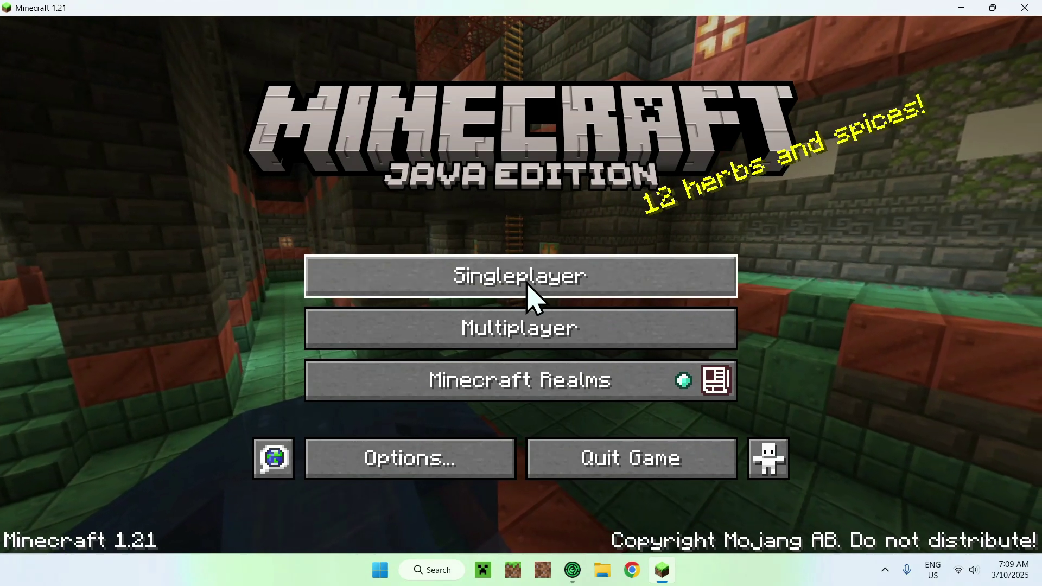
# - Set up a new singleplayer world in Creative mode and open its data pack folder
pyautogui.click(527, 285)
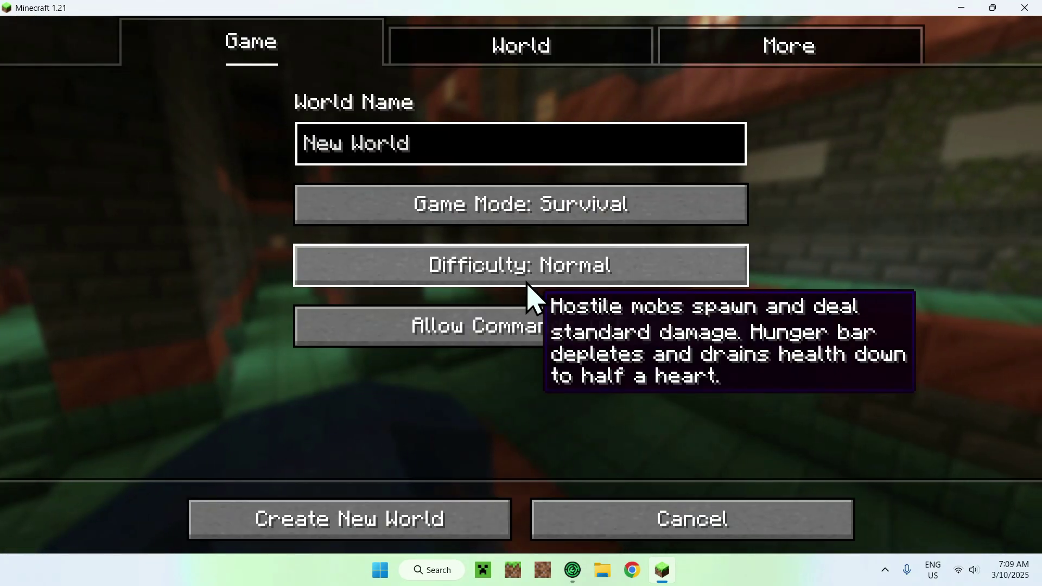
pyautogui.click(529, 209)
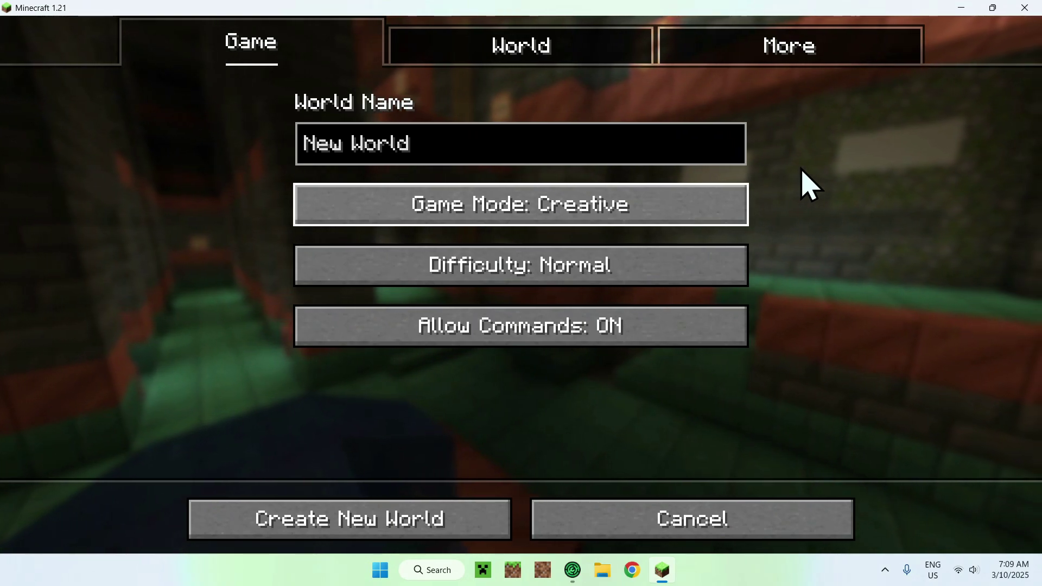
pyautogui.click(780, 56)
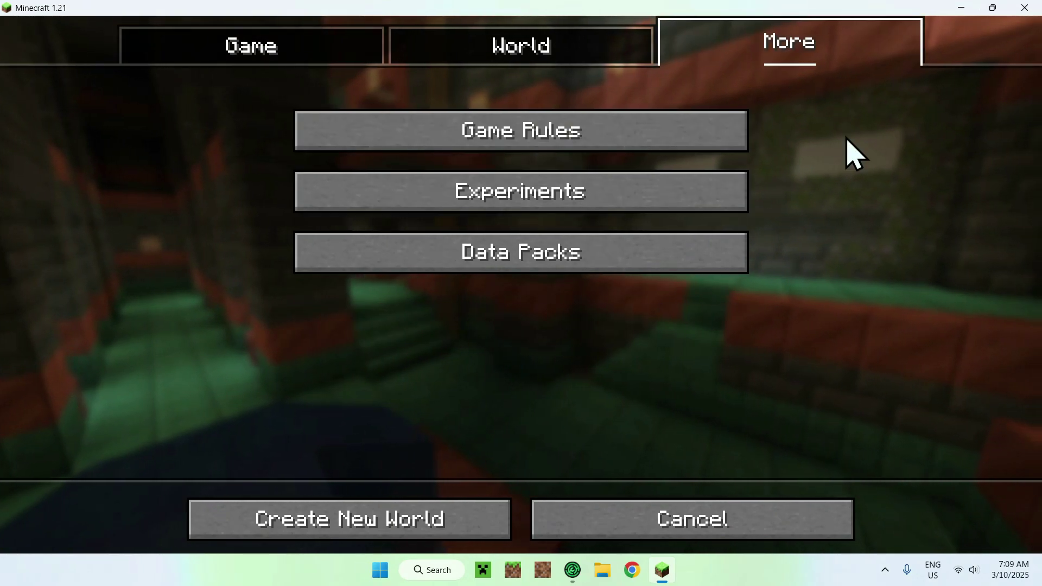
pyautogui.click(503, 253)
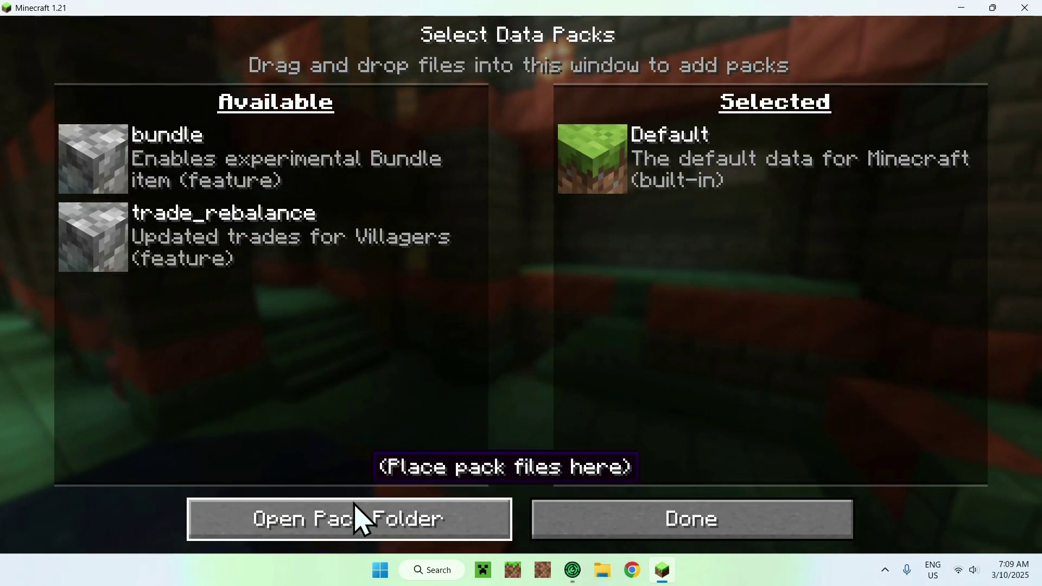
pyautogui.click(349, 522)
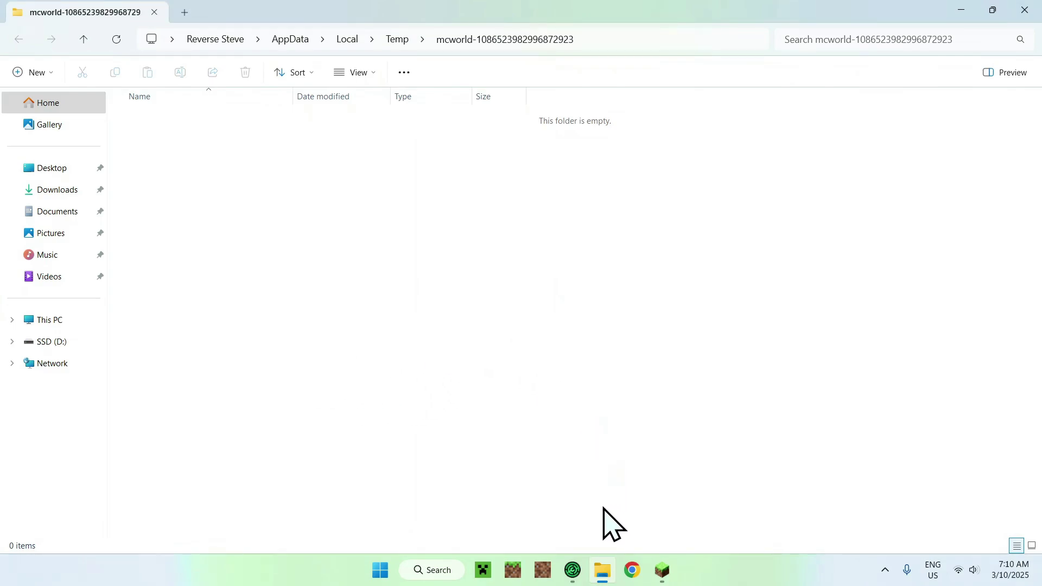
# - Switch to the Modrinth App, show Terralith's installed file in its folder and copy Terralith_1.21_v2.5.8.zip
pyautogui.click(572, 569)
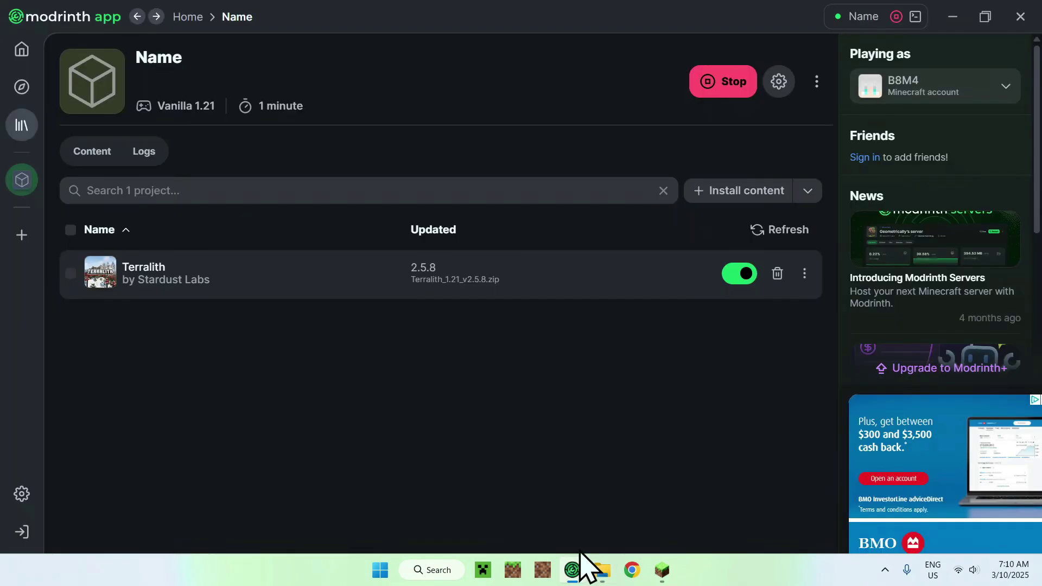
pyautogui.click(804, 273)
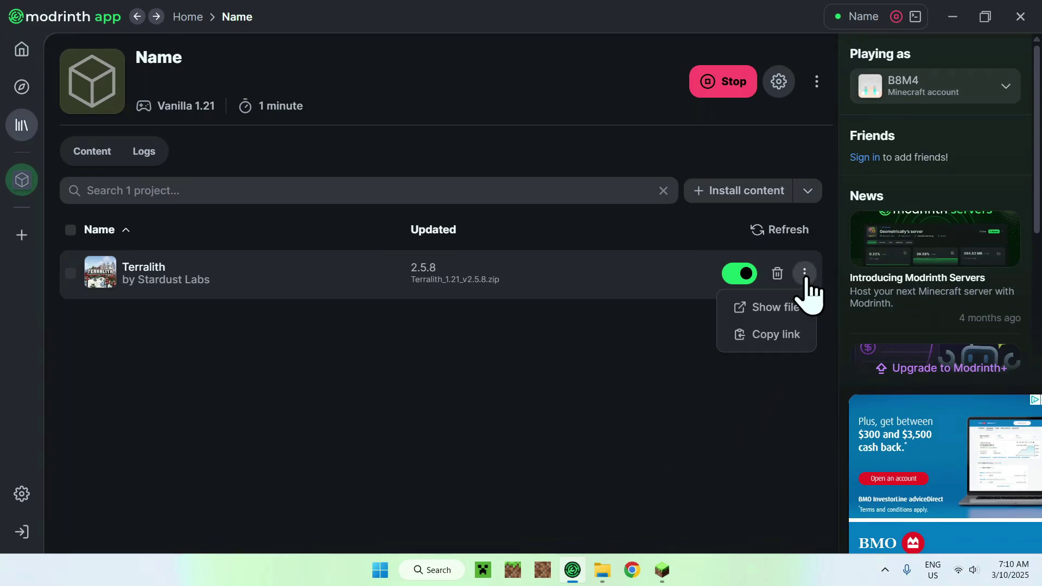
pyautogui.click(765, 319)
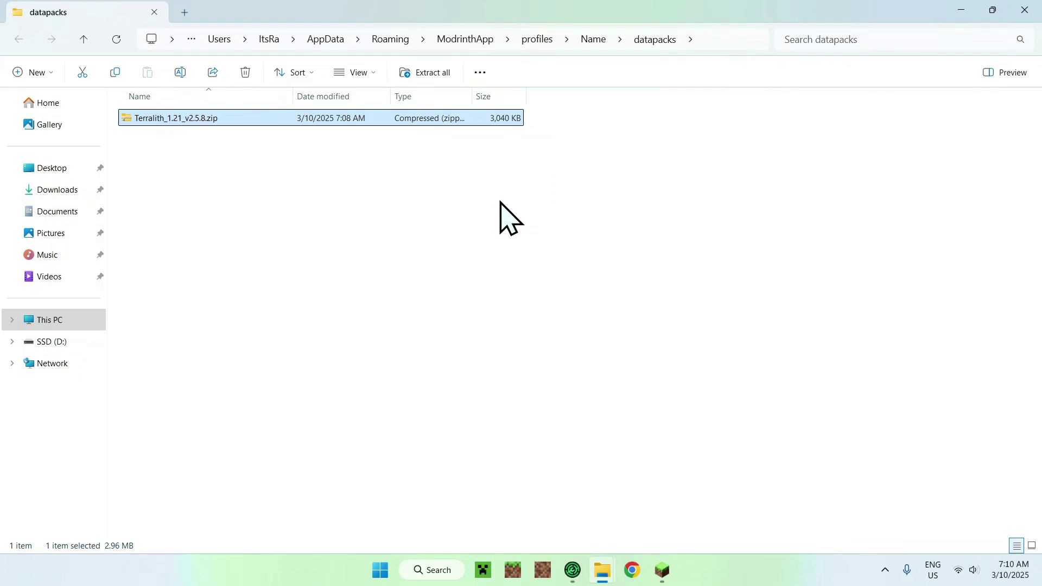
pyautogui.click(116, 73)
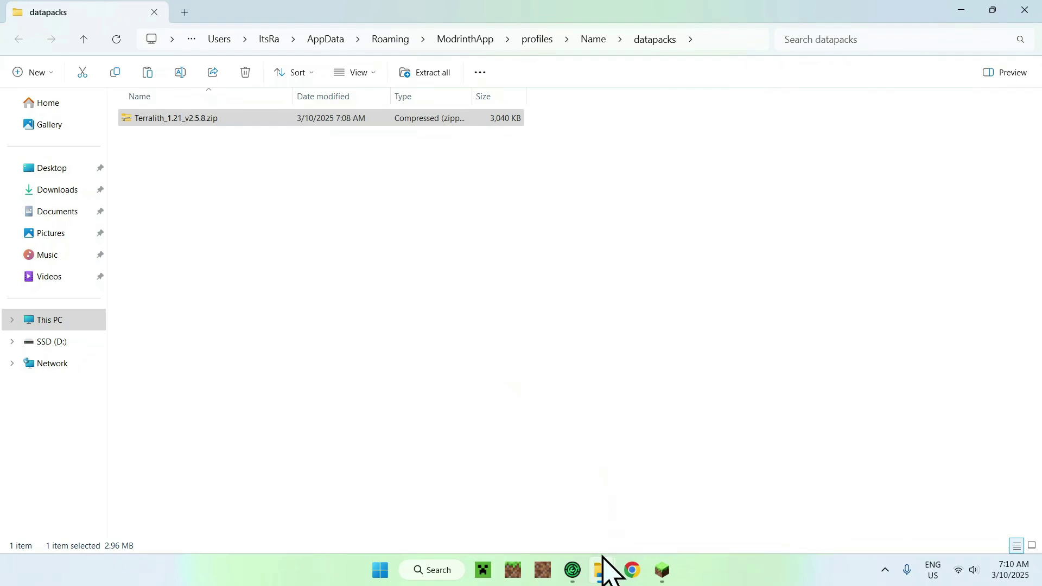
# - Switch to the new world's empty temporary data pack folder and paste Terralith_1.21_v2.5.8.zip into it
pyautogui.moveTo(603, 557)
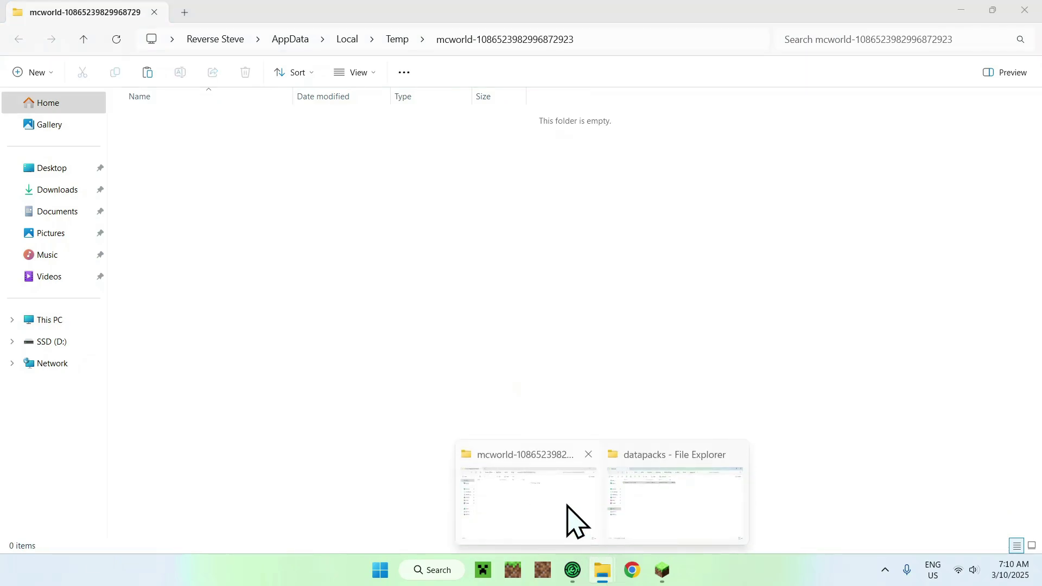
pyautogui.click(571, 520)
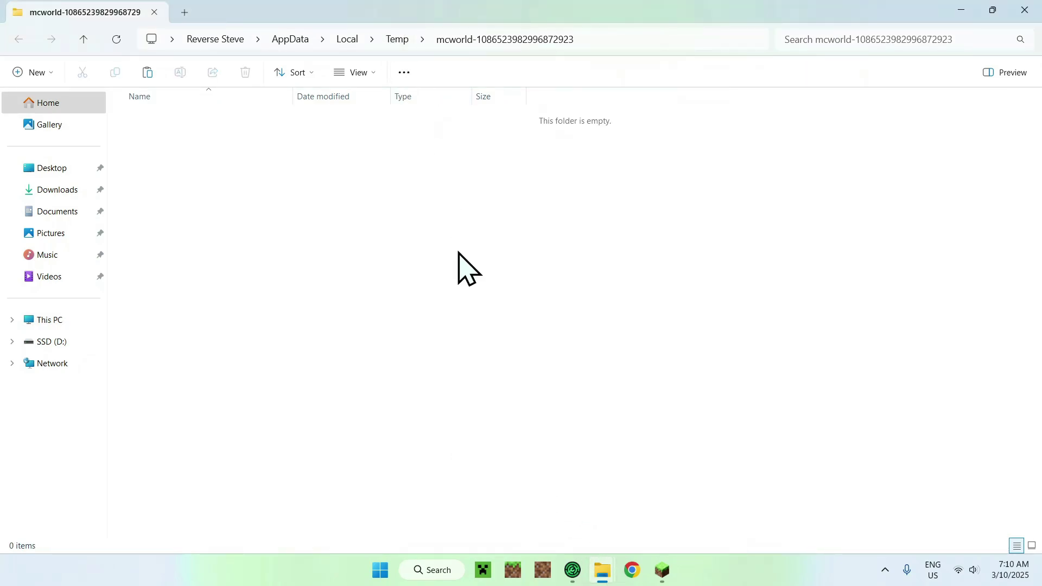
pyautogui.click(157, 77)
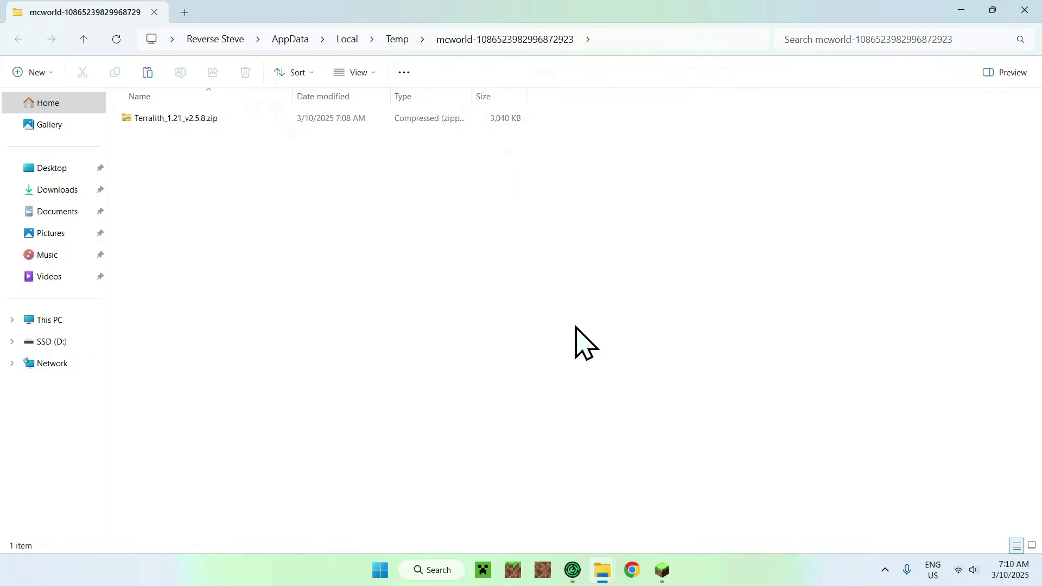
# - Return to Minecraft 1.21, move Terralith_1.21_v2.5.8.zip to the selected data packs and confirm the selection
pyautogui.click(671, 568)
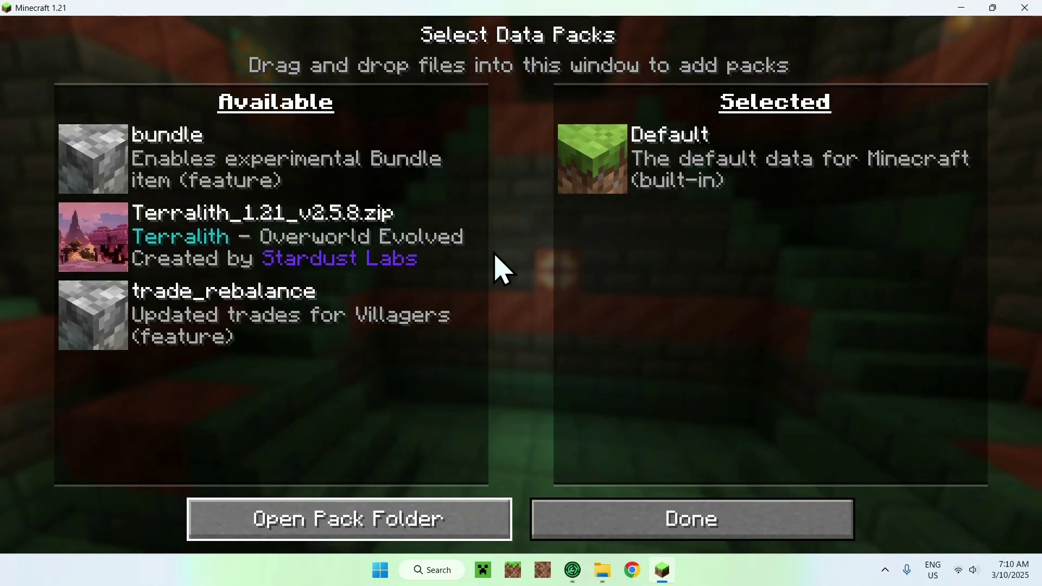
pyautogui.moveTo(459, 266)
pyautogui.click(91, 240)
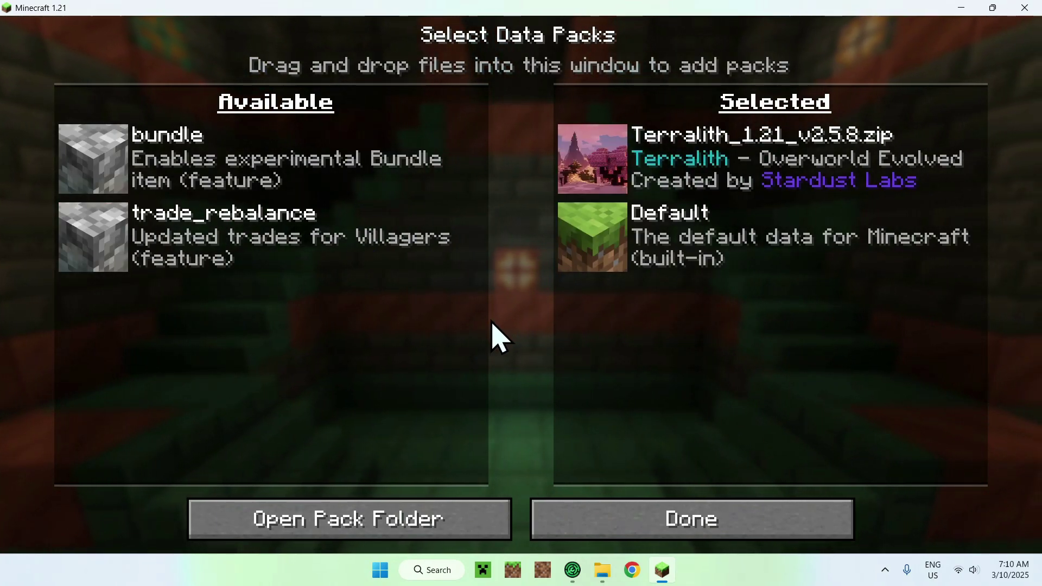
pyautogui.click(699, 529)
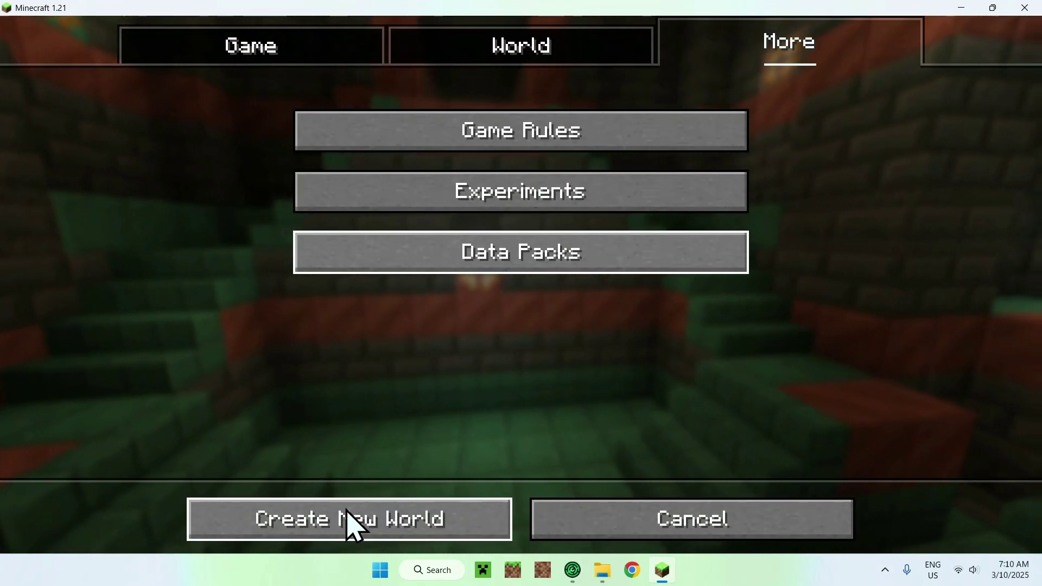
# - Create the new world, proceeding with the experimental settings, and switch the camera to the front-facing third-person view
pyautogui.click(348, 516)
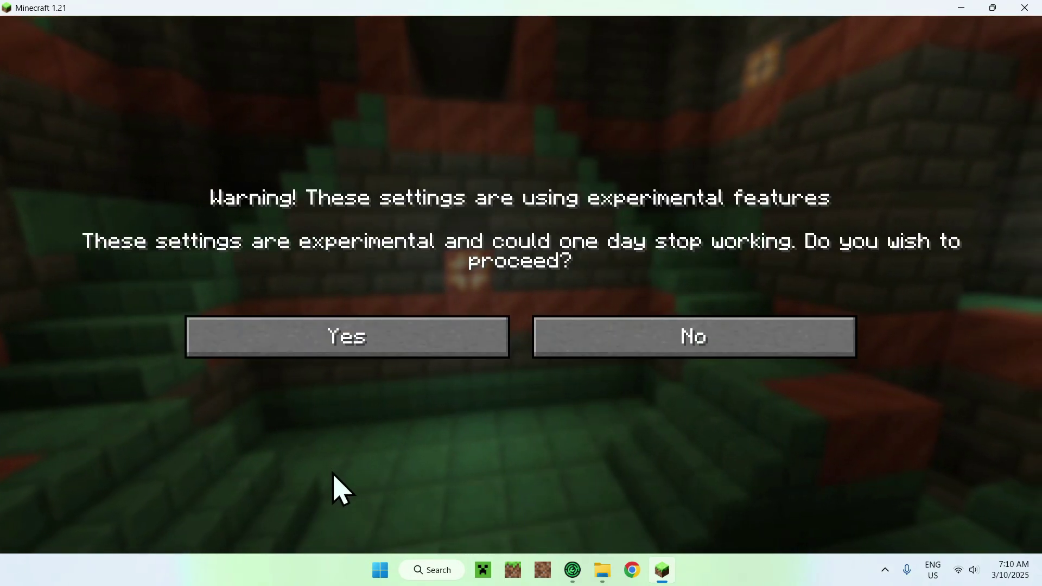
pyautogui.click(343, 339)
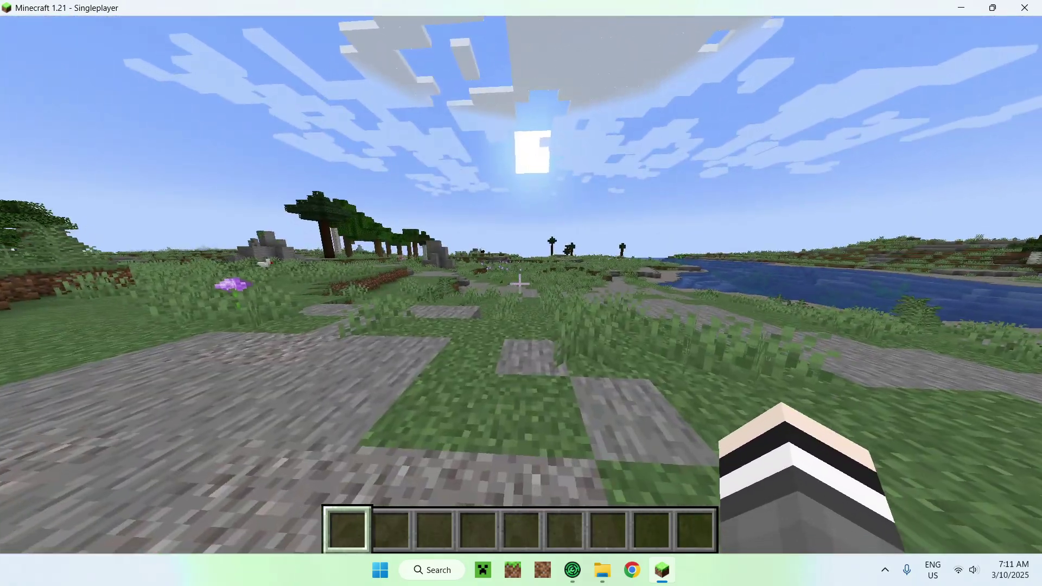
pyautogui.press('F5')
pyautogui.press('F5')
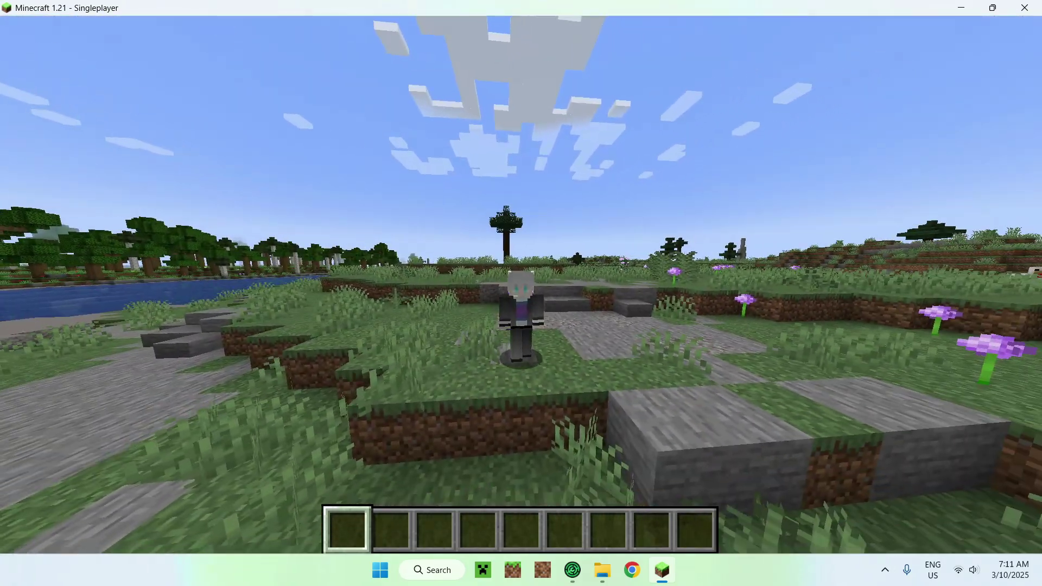